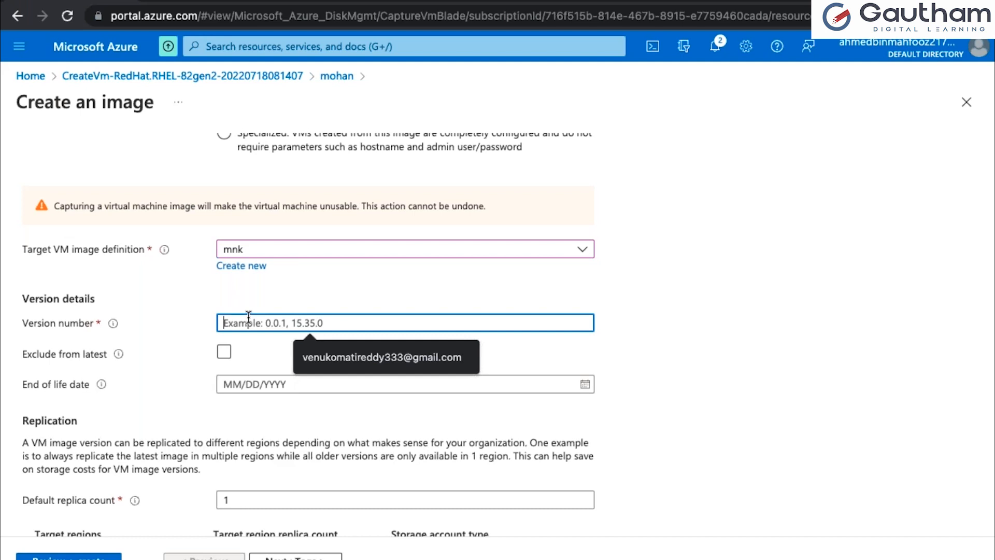
Set the version number of the mnk image definition to 0.0.3.
text(.0.)
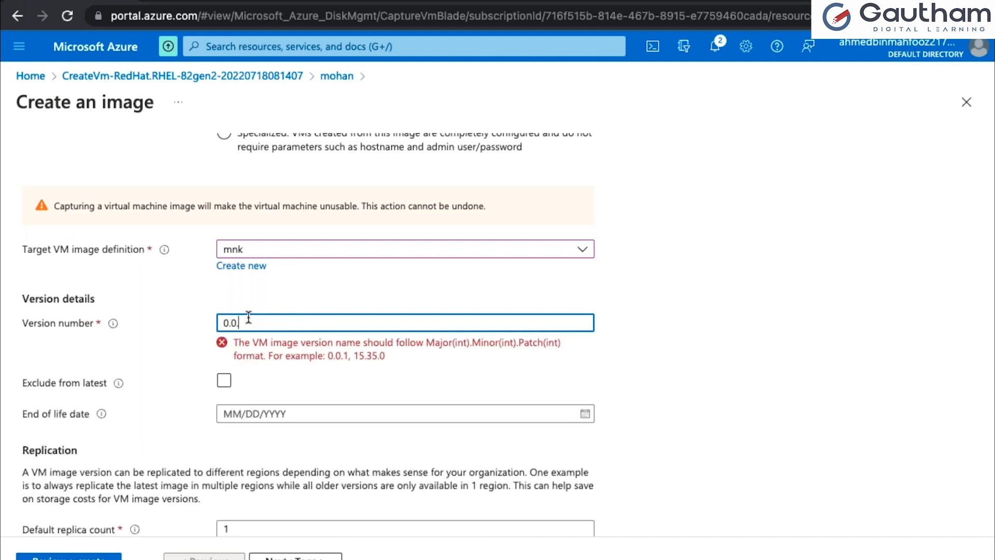
text(3)
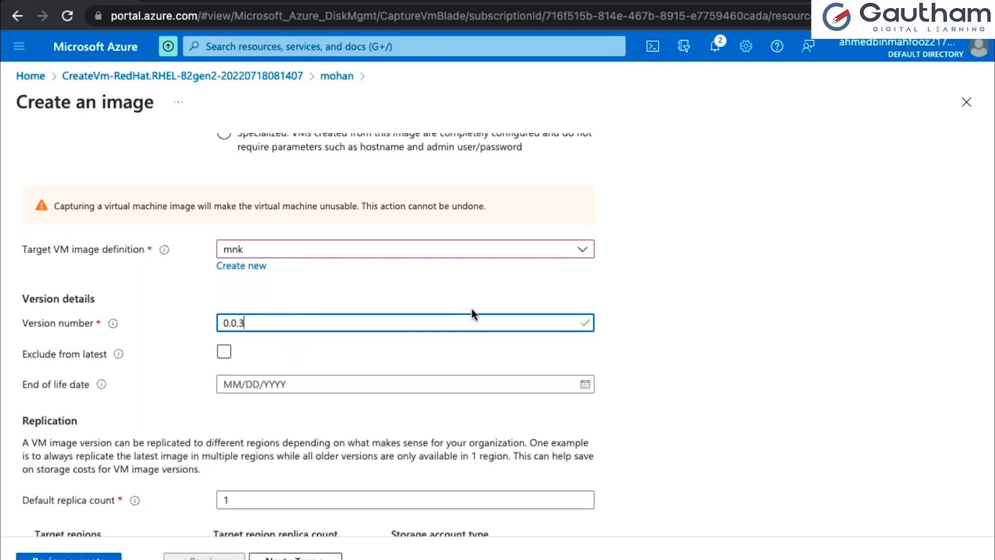
scroll(386, 326, down, 1)
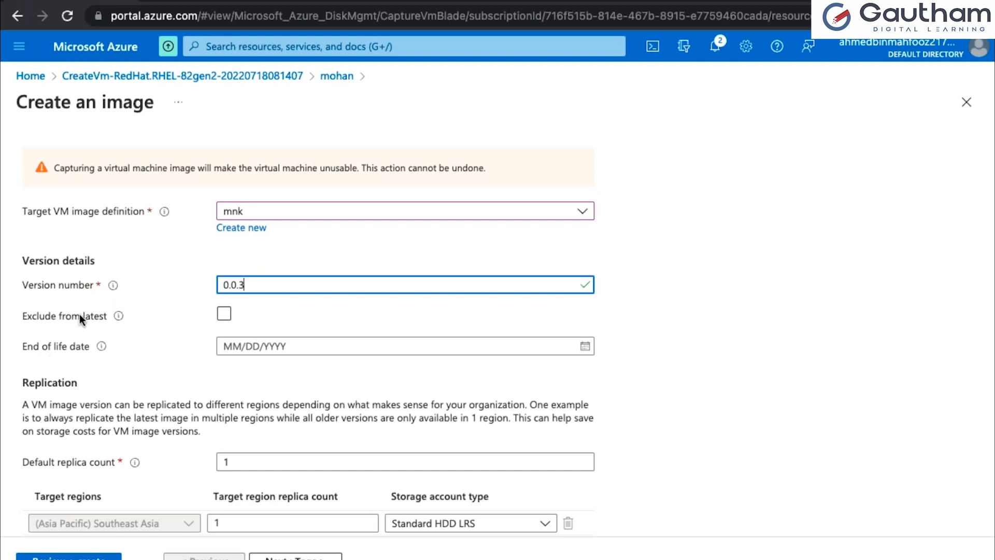
scroll(138, 351, down, 2)
scroll(138, 351, up, 2)
scroll(137, 351, up, 3)
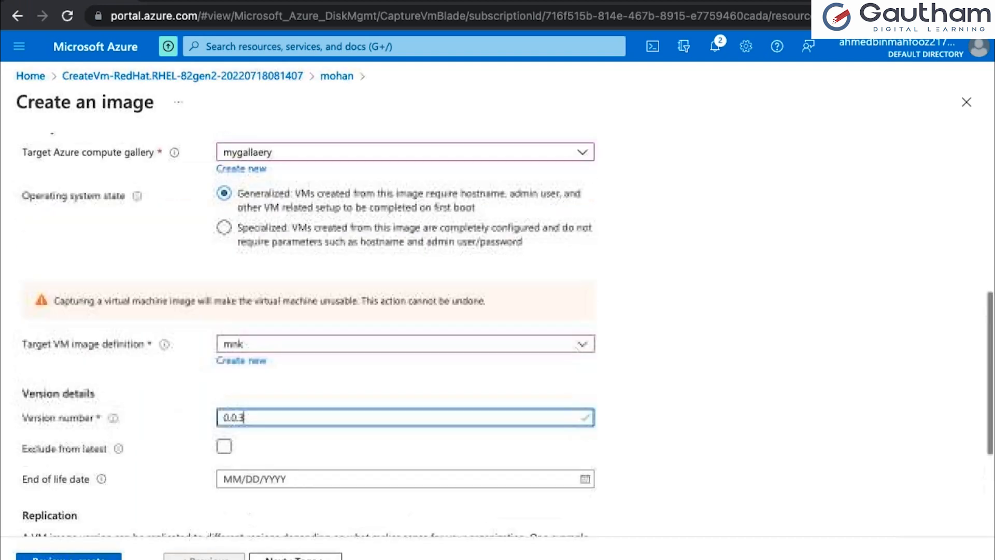
click(56, 362)
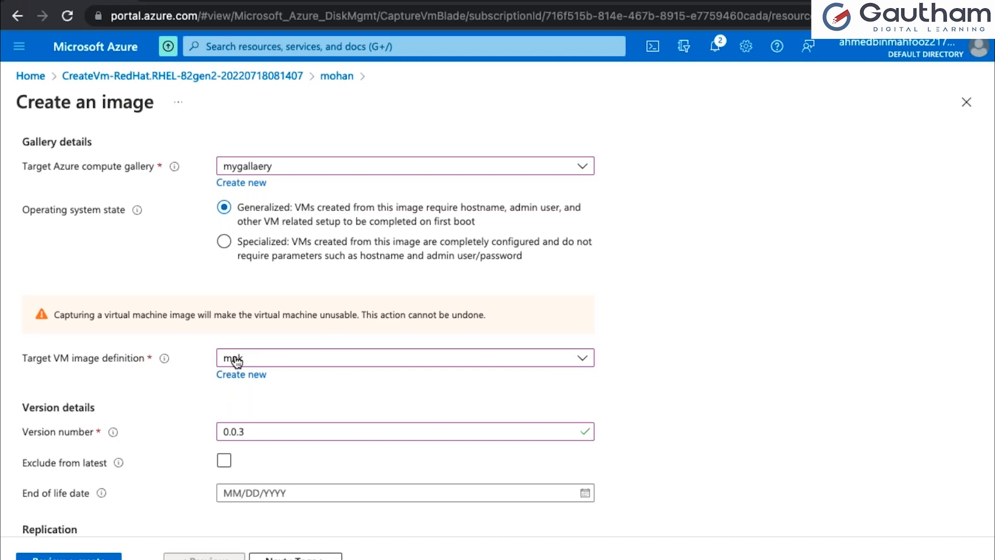
Review the image settings and create the image from the virtual machine.
scroll(236, 361, up, 2)
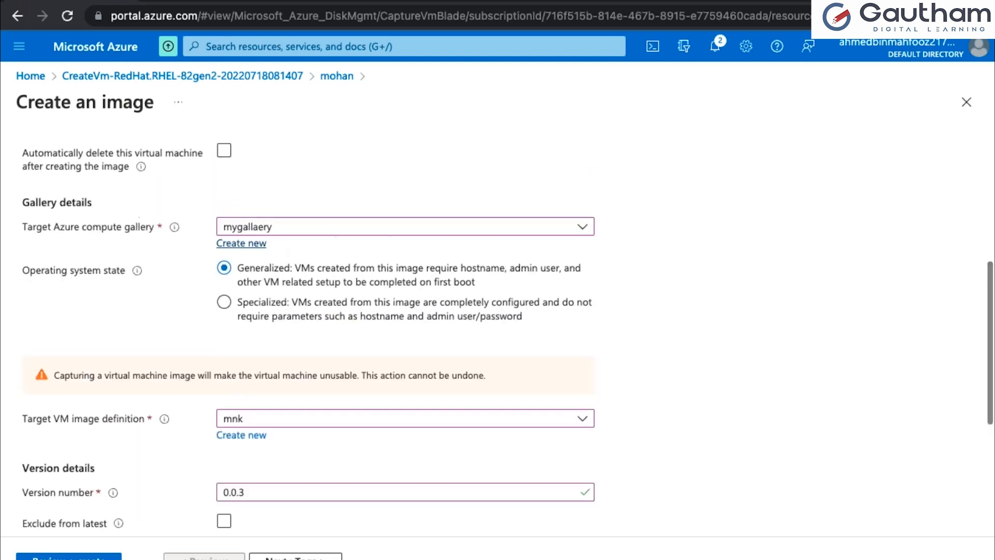
scroll(282, 226, up, 3)
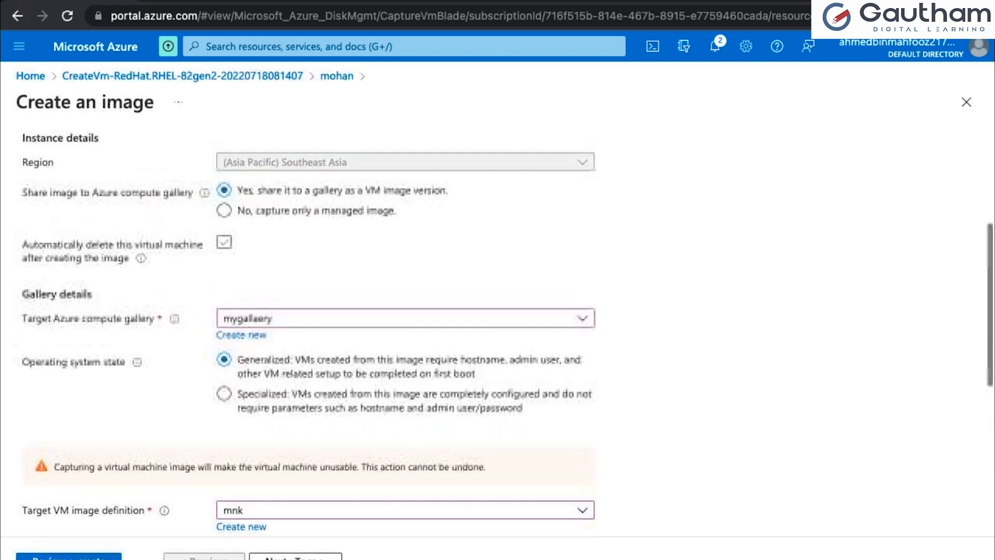
scroll(311, 250, up, 3)
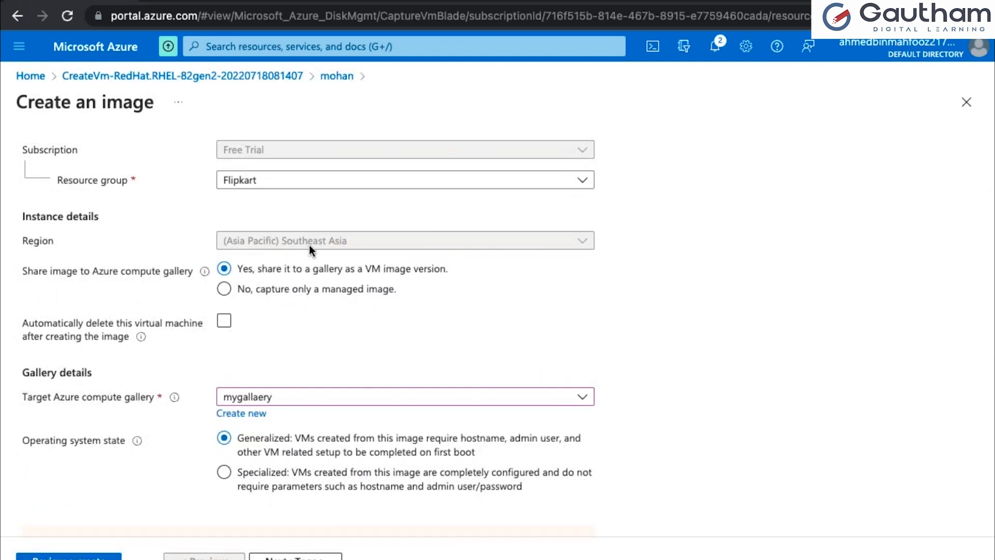
scroll(311, 249, down, 12)
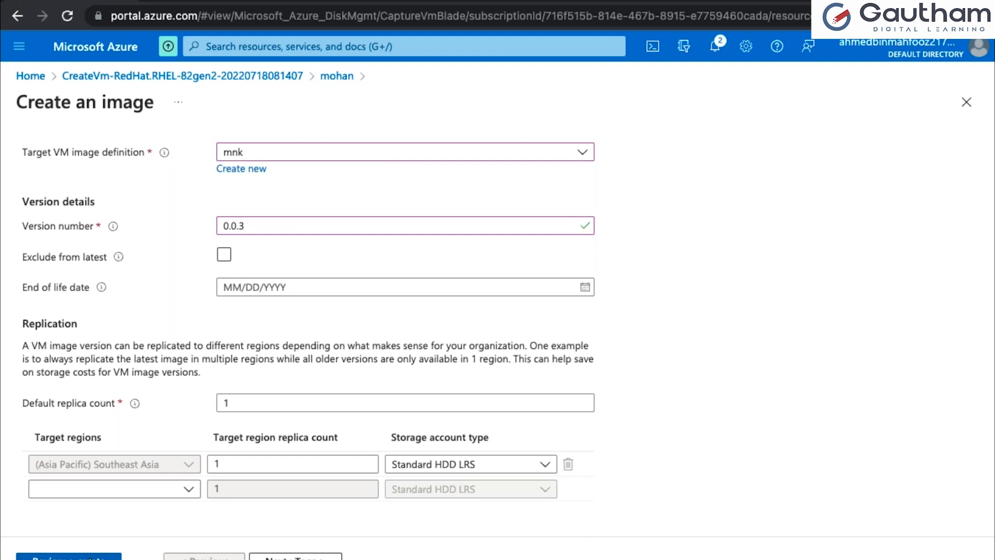
click(90, 558)
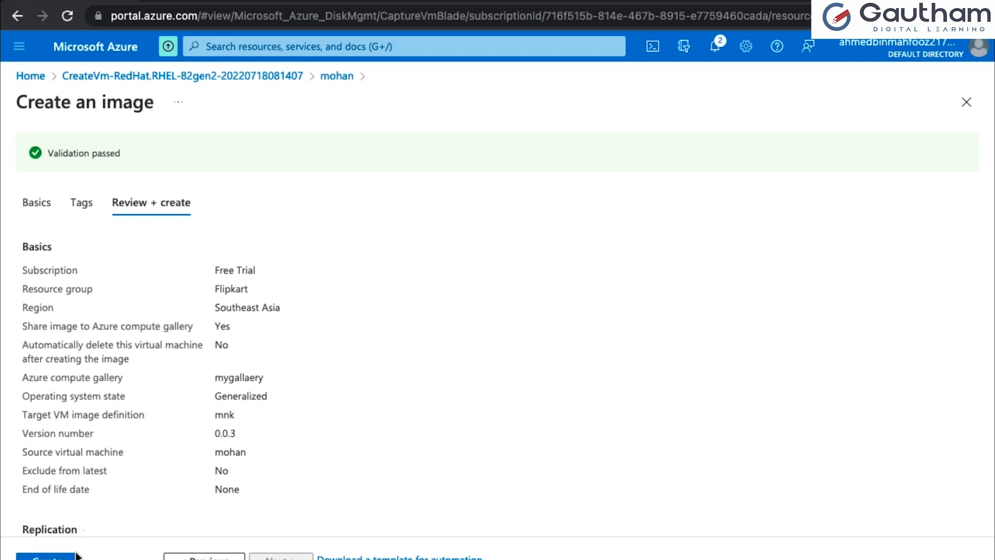
click(47, 556)
Check the notifications for the progress of the image creation, then close them.
click(716, 46)
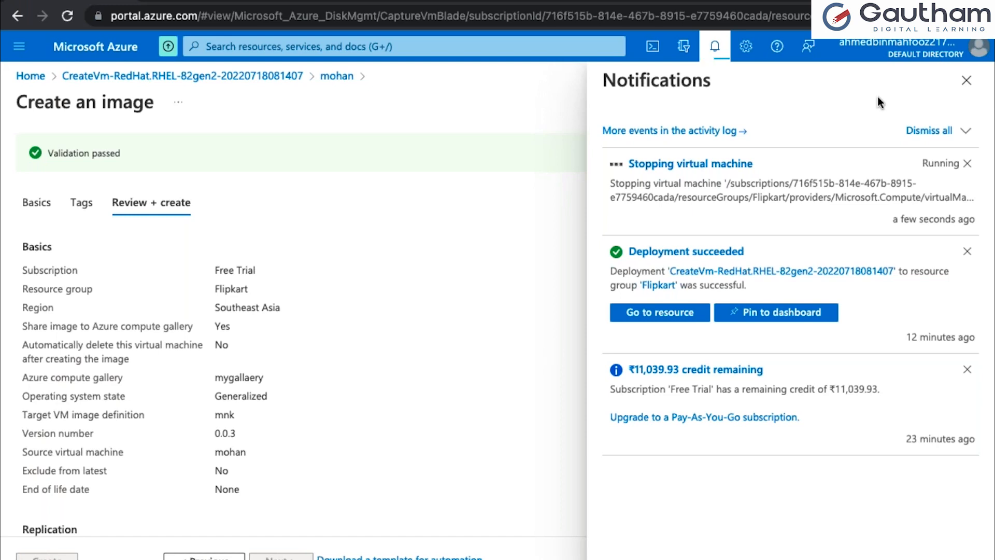
click(717, 48)
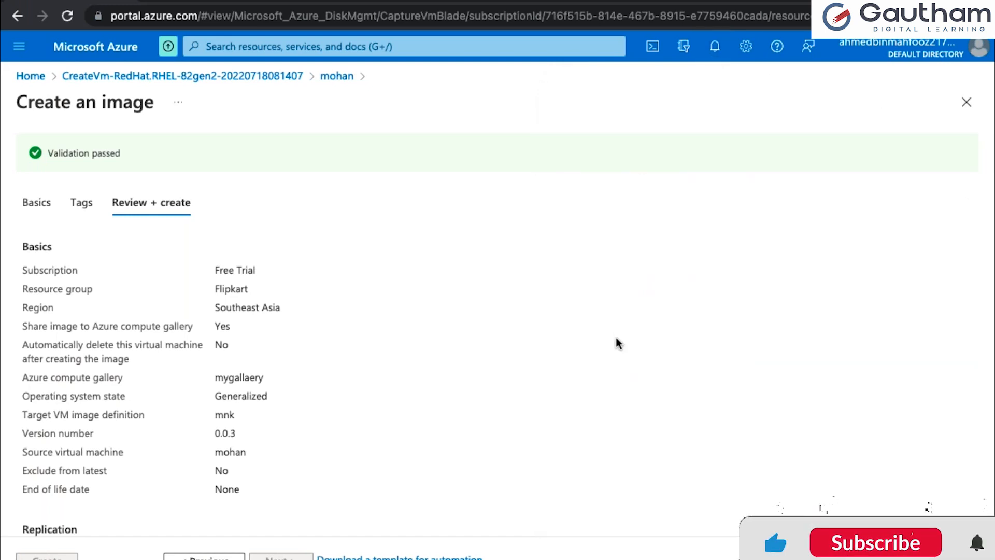
scroll(618, 343, down, 1)
scroll(616, 337, up, 1)
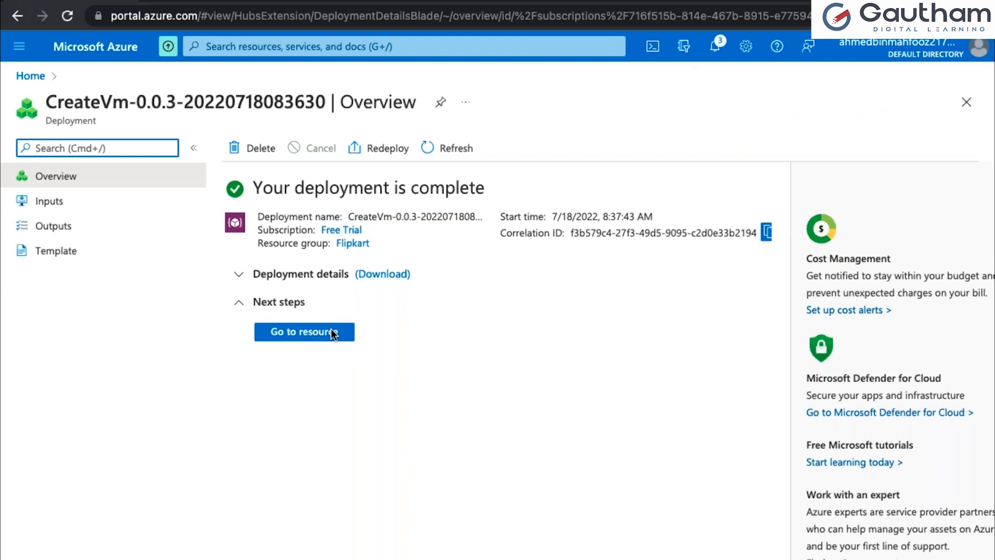
Go to the deployed child virtual machine and load its public IP address in a new browser tab.
click(328, 336)
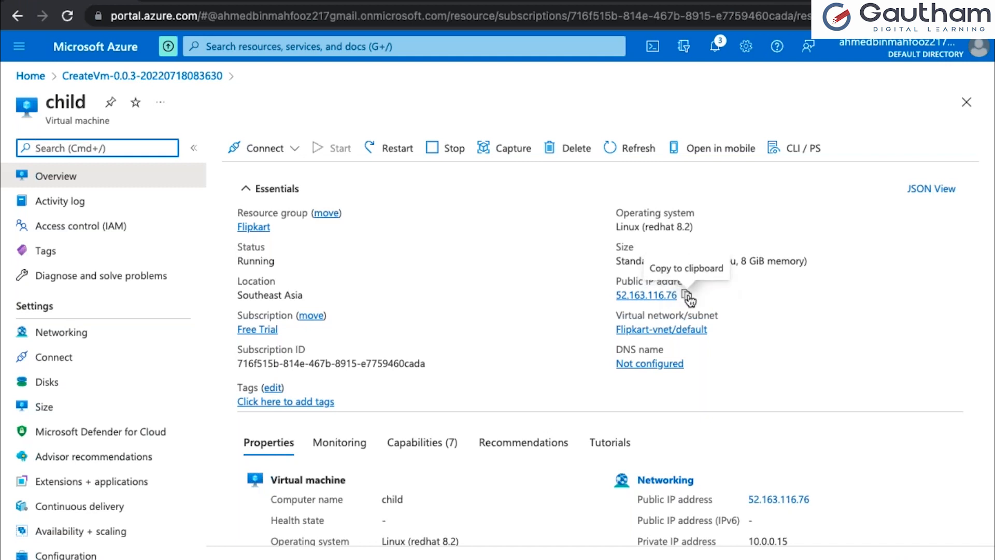
click(687, 295)
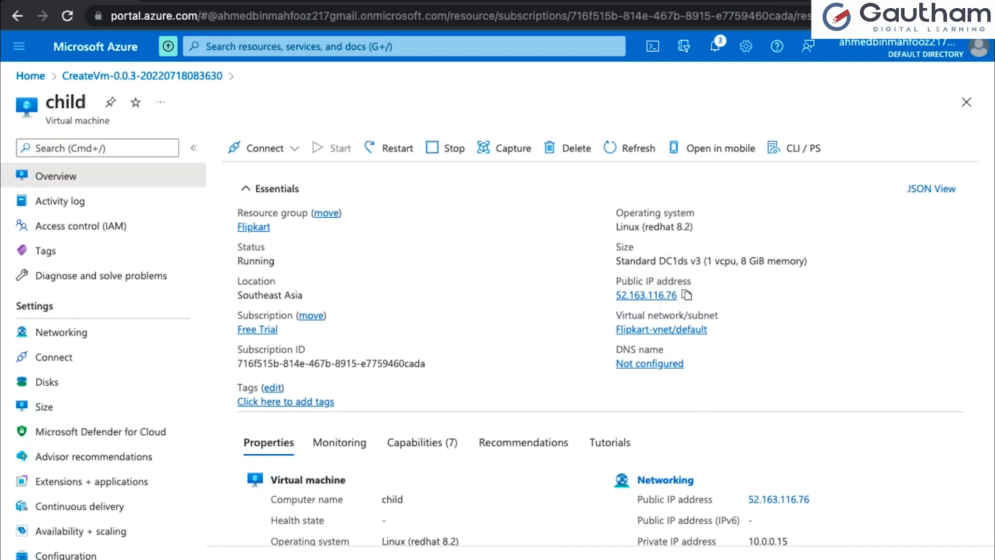
key(super+t)
key(super+v)
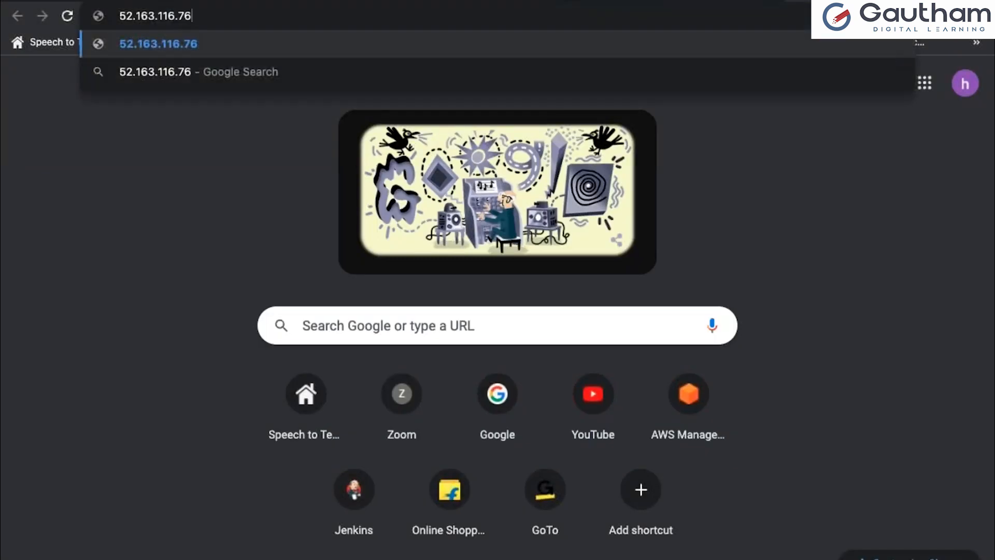
key(Return)
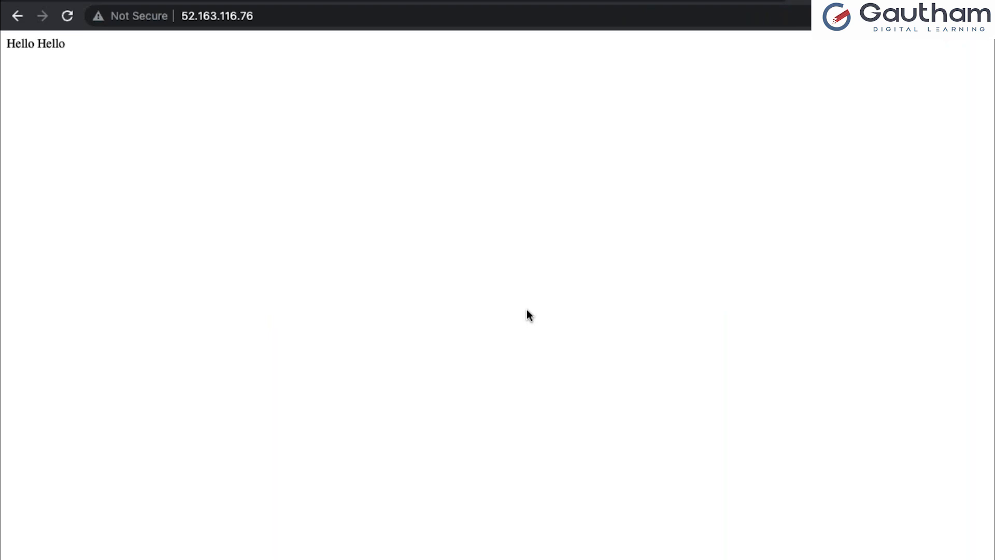
Enlarge the web page served by the child virtual machine so its text is easy to read.
key(super+equal)
key(super+equal)
key(super+equal)
key(super+equal)
key(super+equal)
key(super+equal)
key(super+equal)
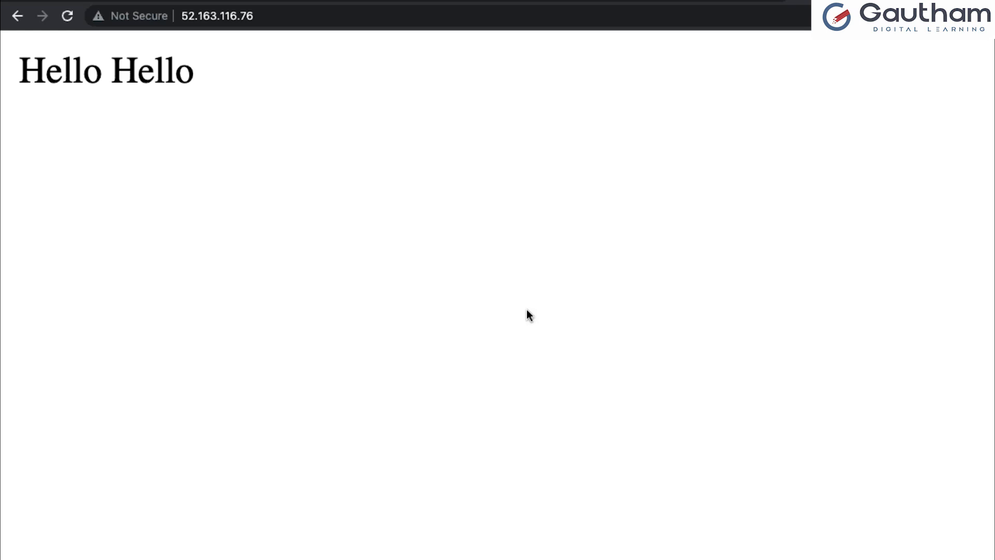
Compare the address and text of the page at 20.212.150.226 with those of the page at 52.163.116.76.
click(720, 1)
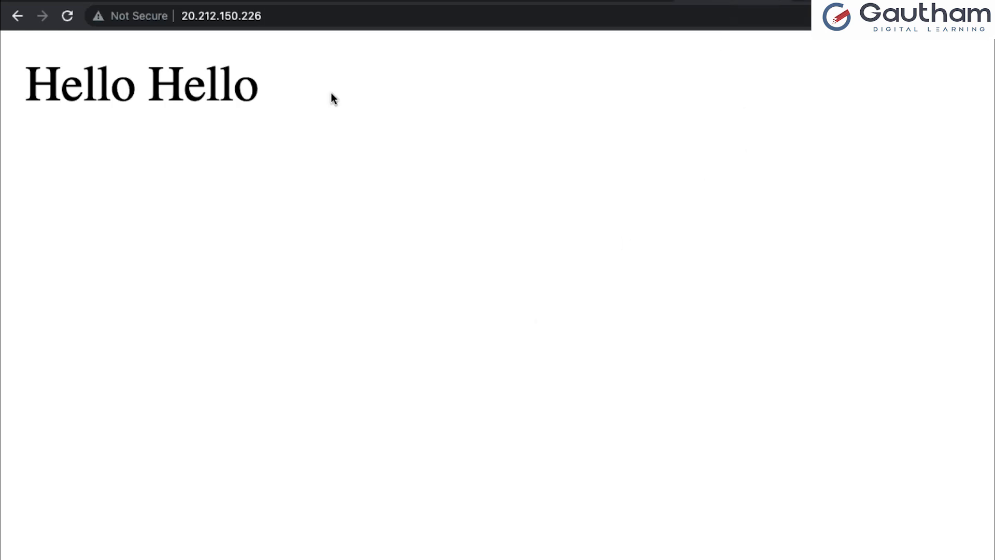
click(371, 24)
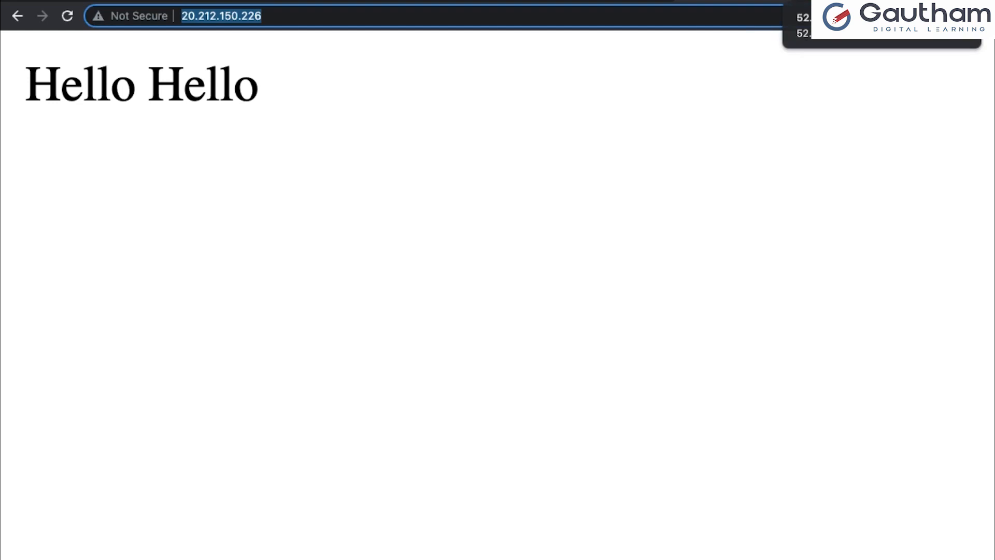
click(840, 1)
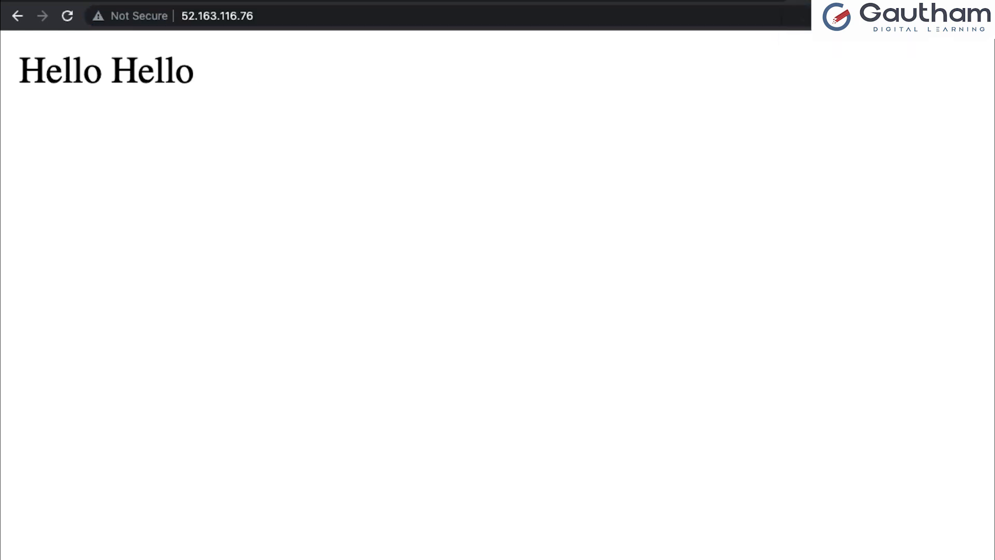
click(598, 23)
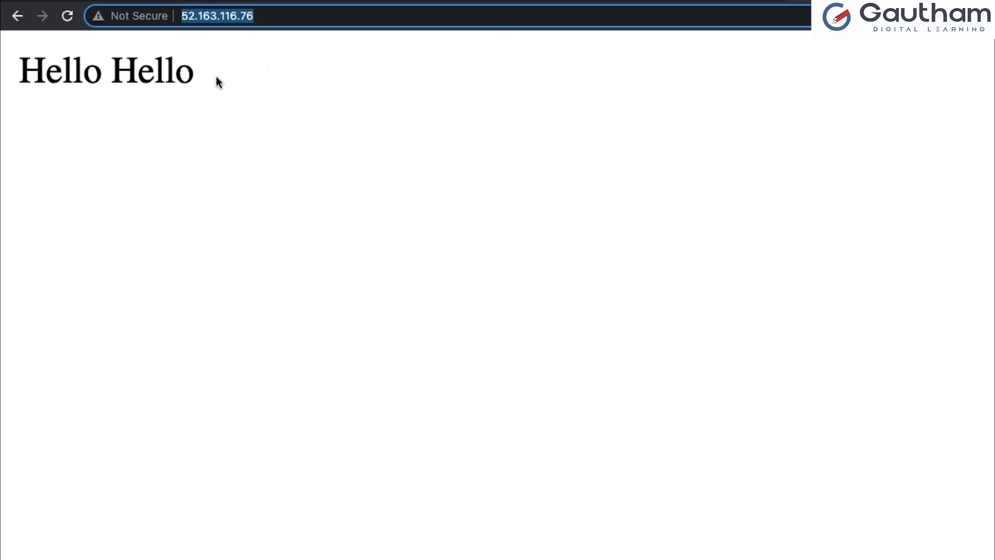
triple_click(167, 83)
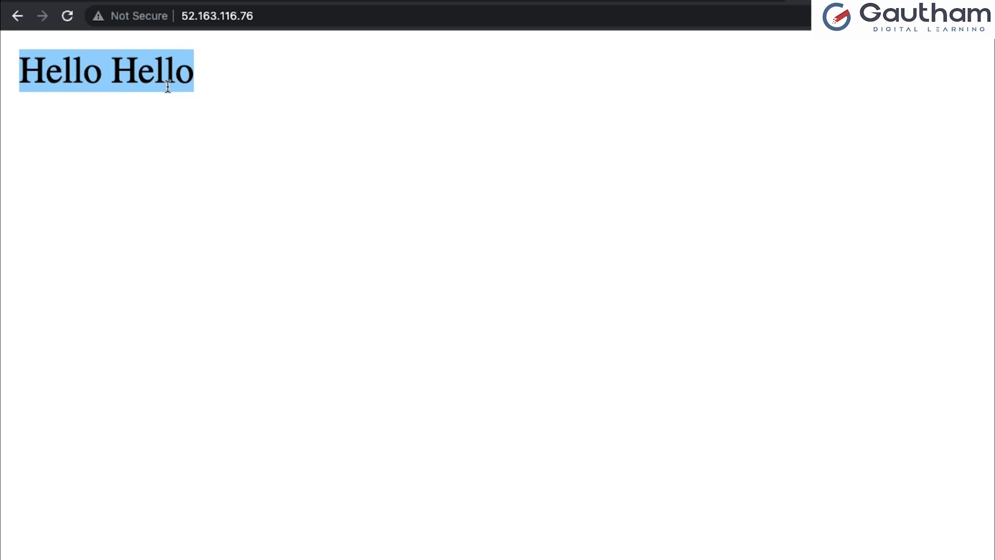
Switch to Paint X.
key(super+Tab)
key(super+Tab)
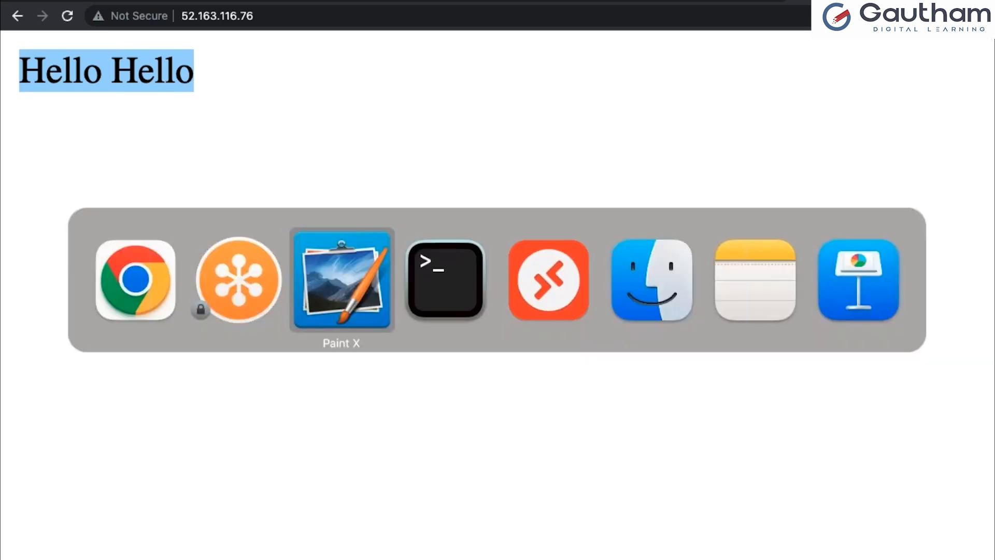